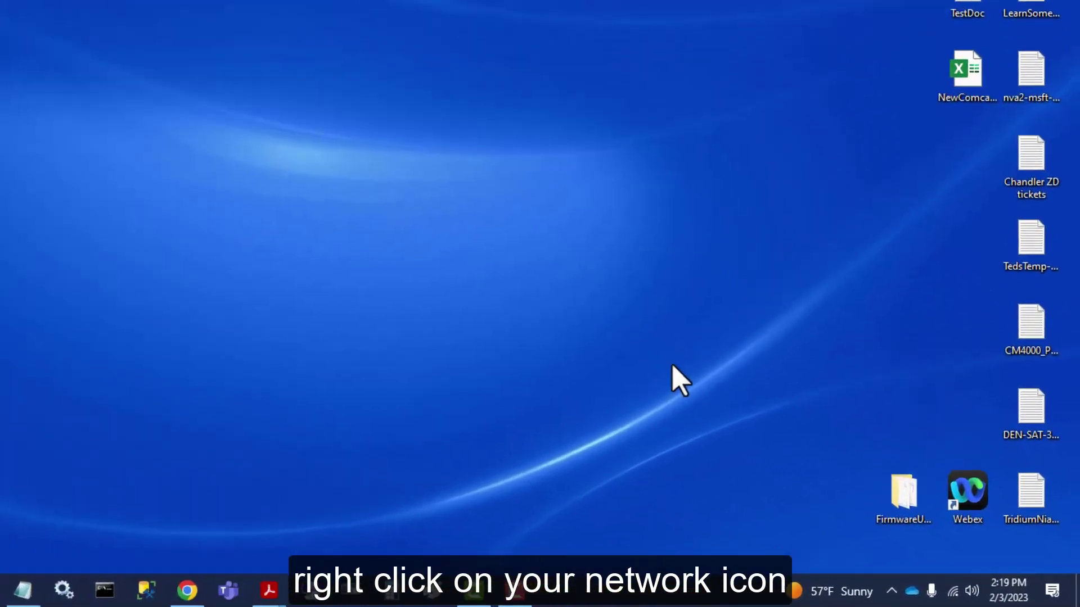
Check the Ethernet adapter's IPv4 address 192.168.127.21 in Network & Internet settings.
right_click(942, 590)
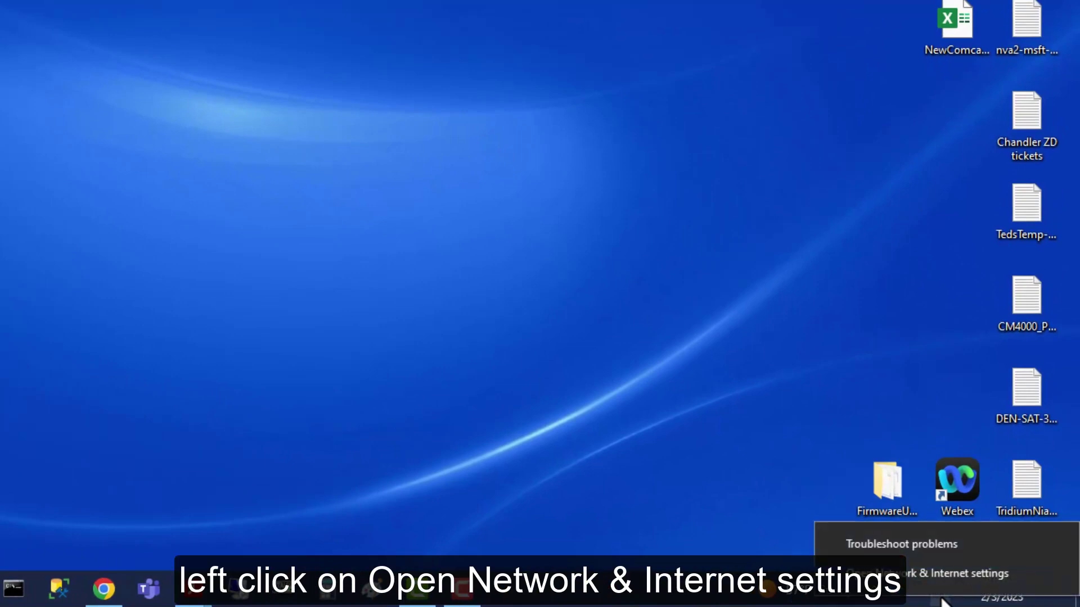
click(928, 585)
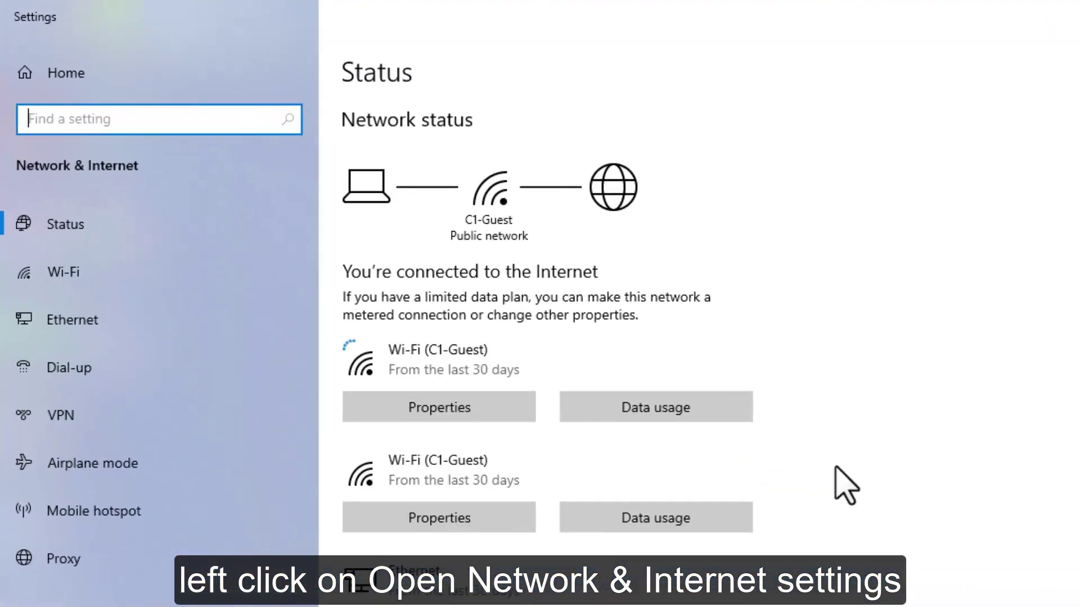
click(109, 336)
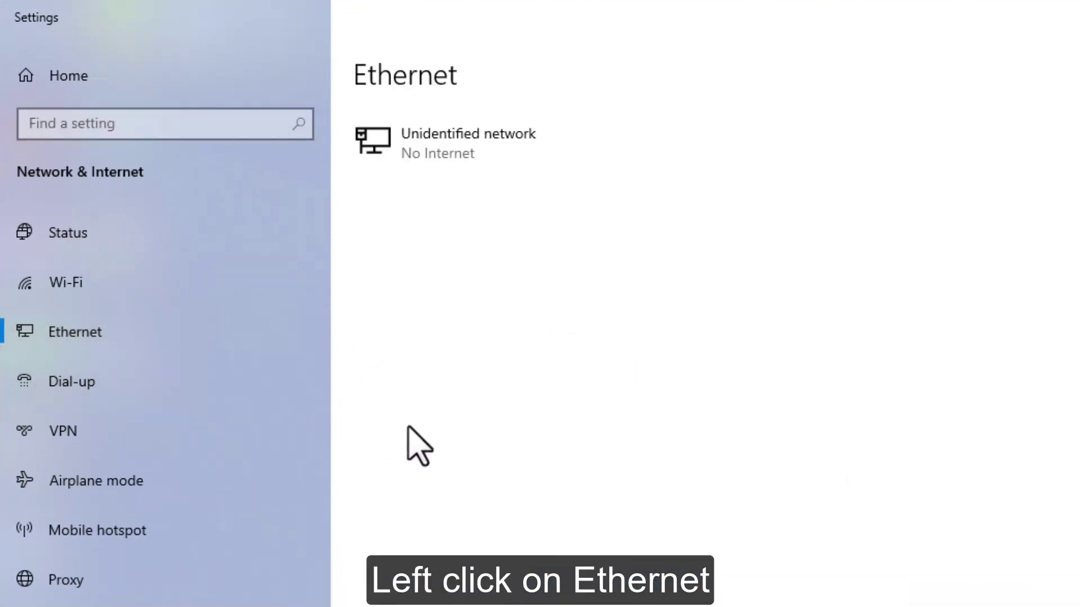
click(429, 155)
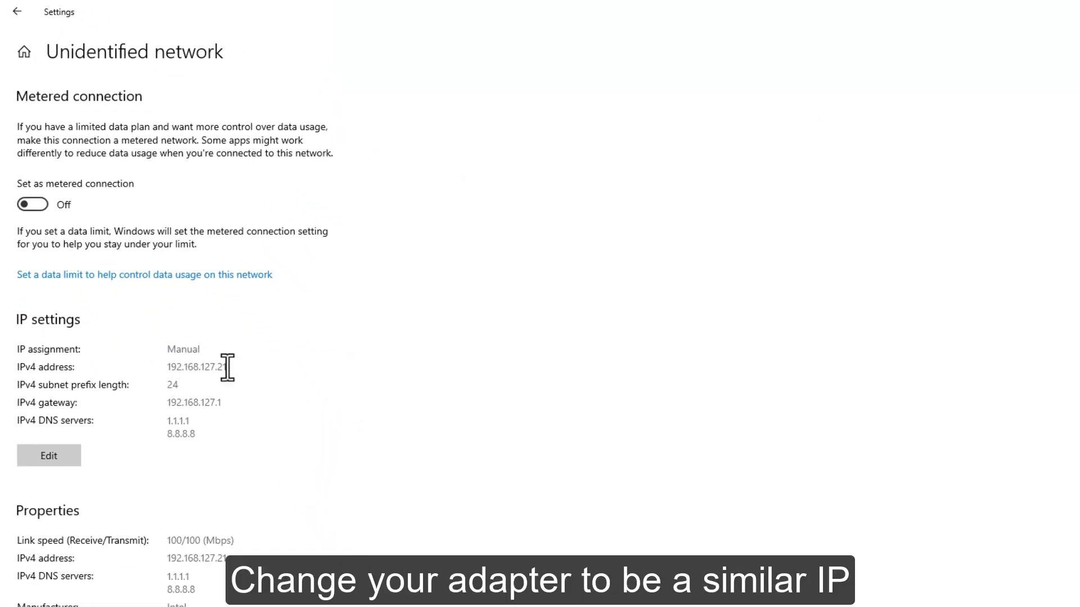
drag(227, 368, 168, 369)
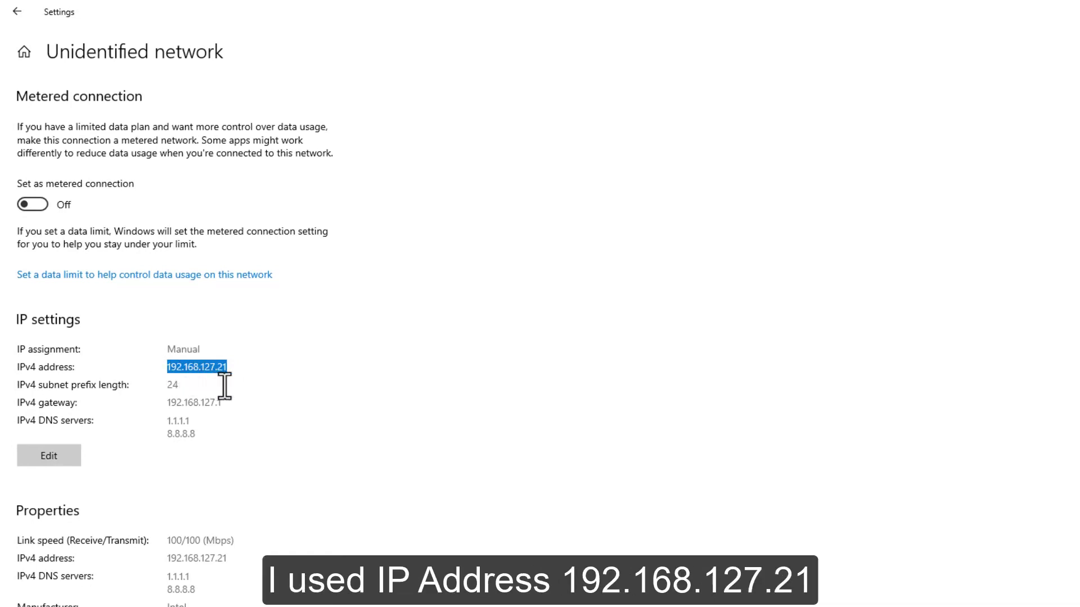
click(458, 398)
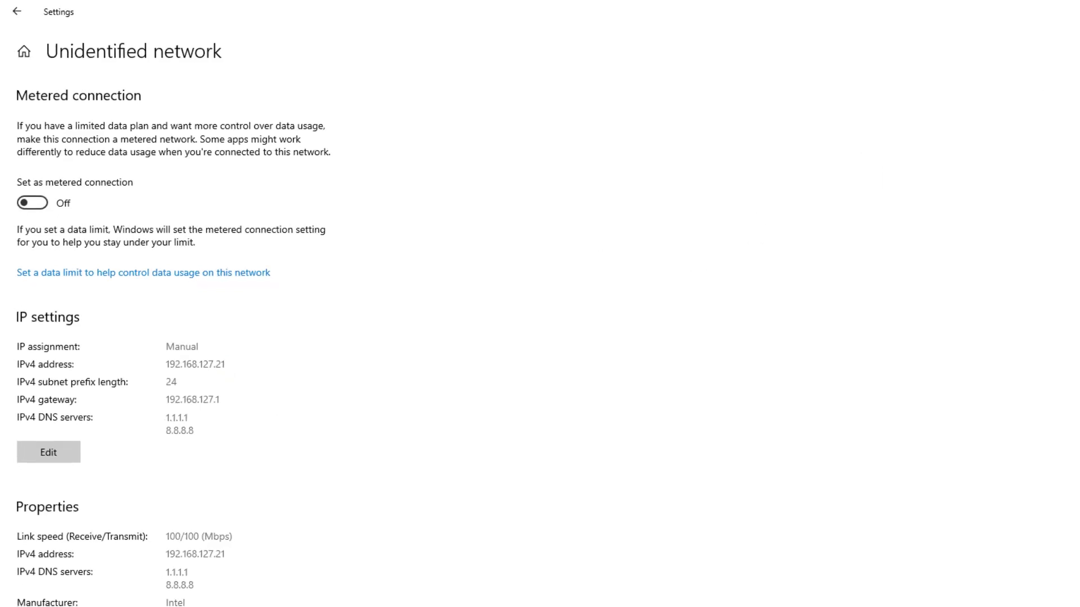
click(1060, 6)
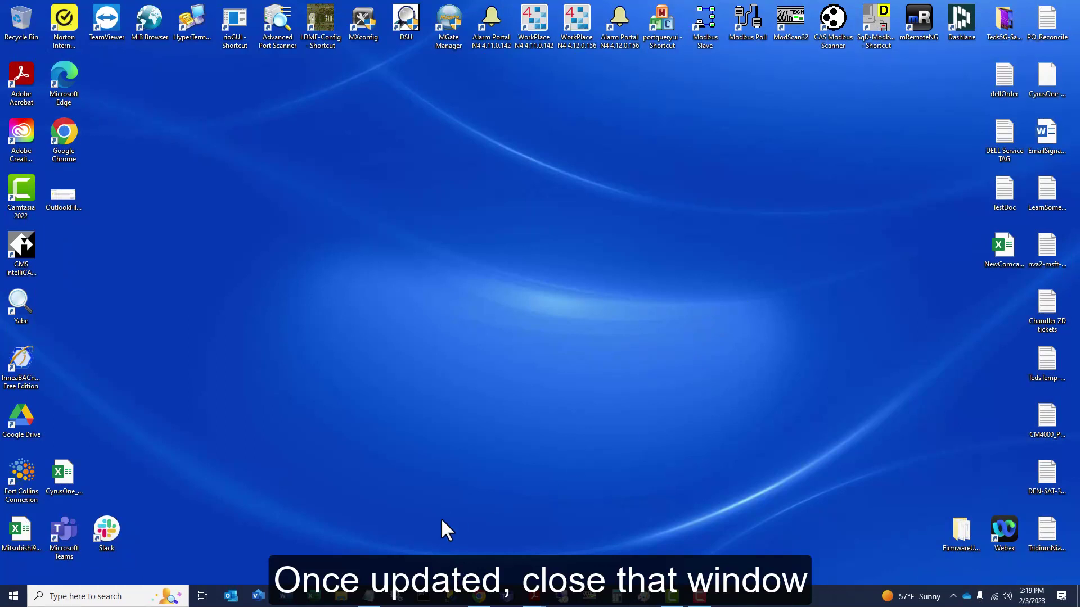
Open a maximized Chrome window and load the core module at 192.168.127.5.
right_click(480, 597)
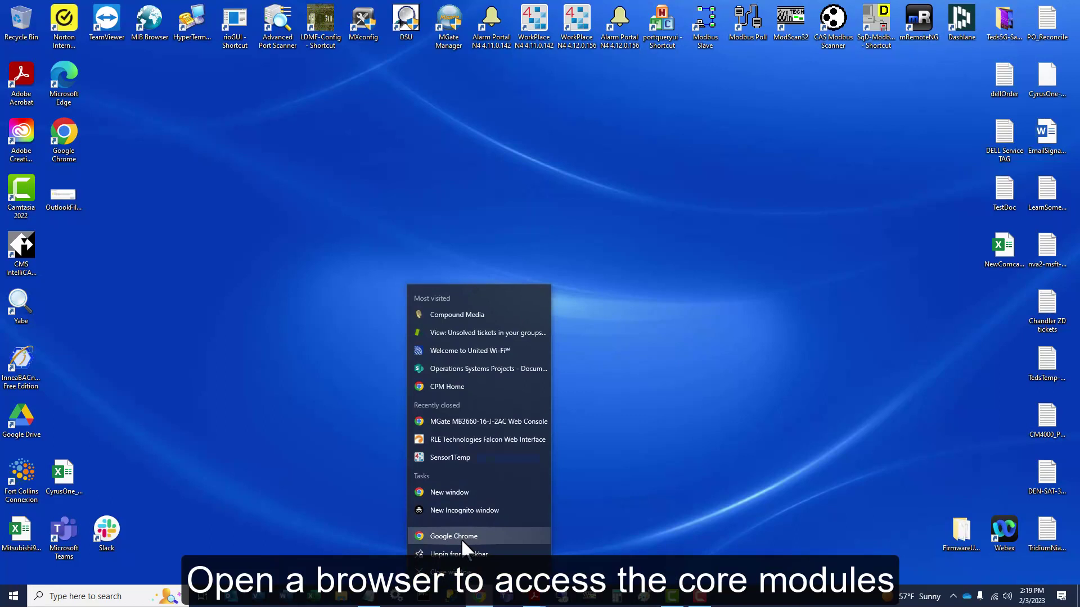
click(461, 537)
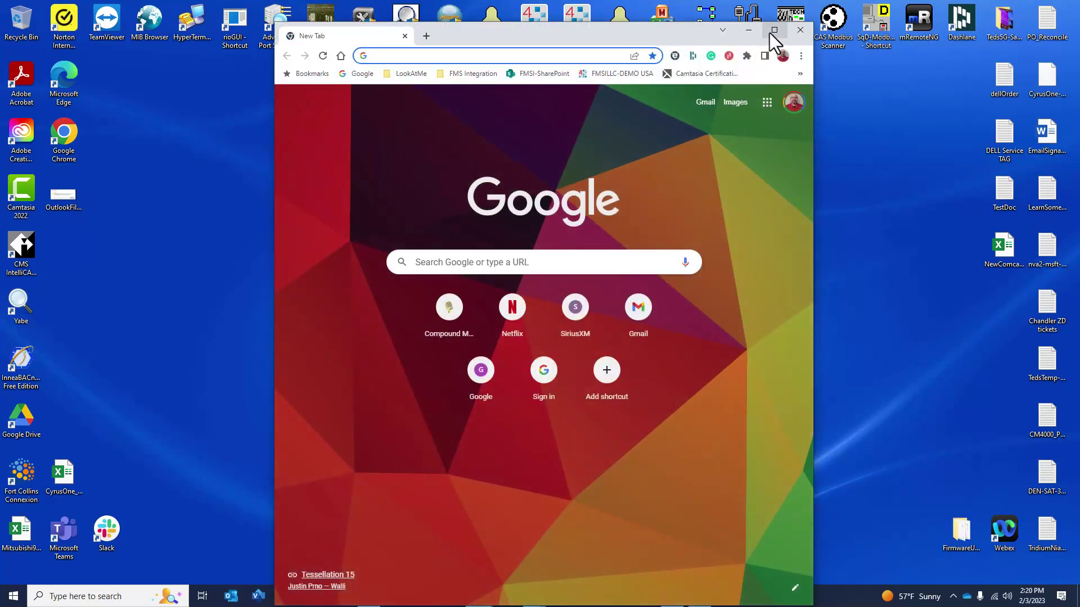
click(772, 30)
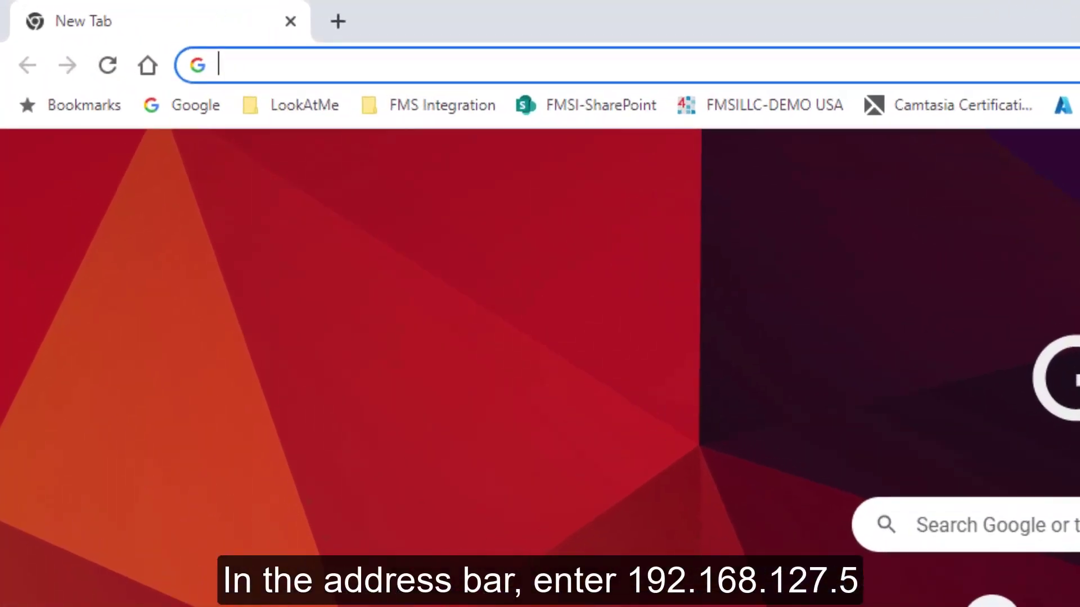
text(192.168.)
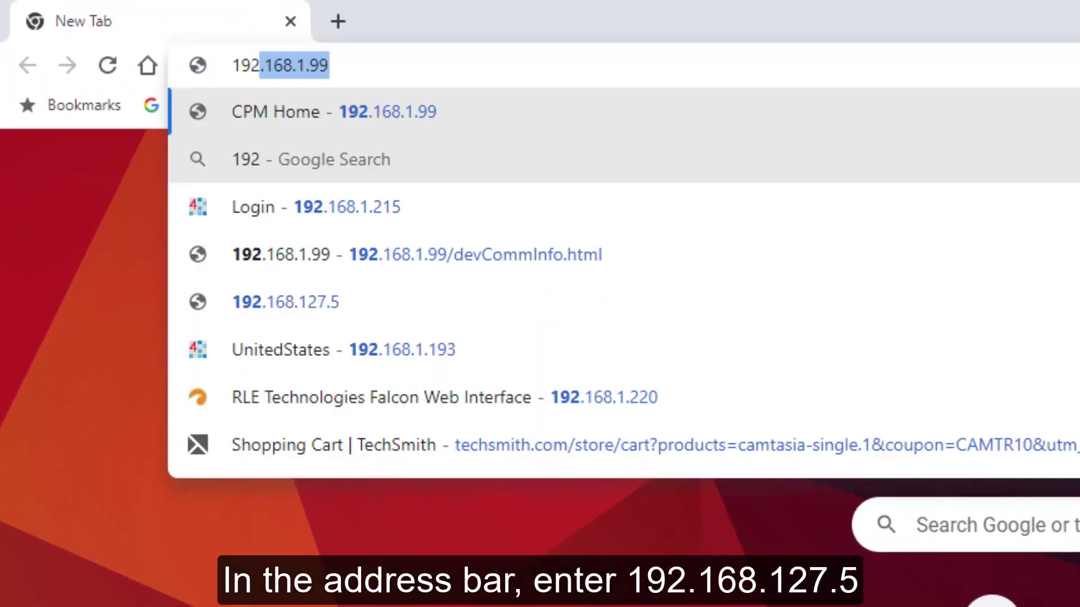
text(127)
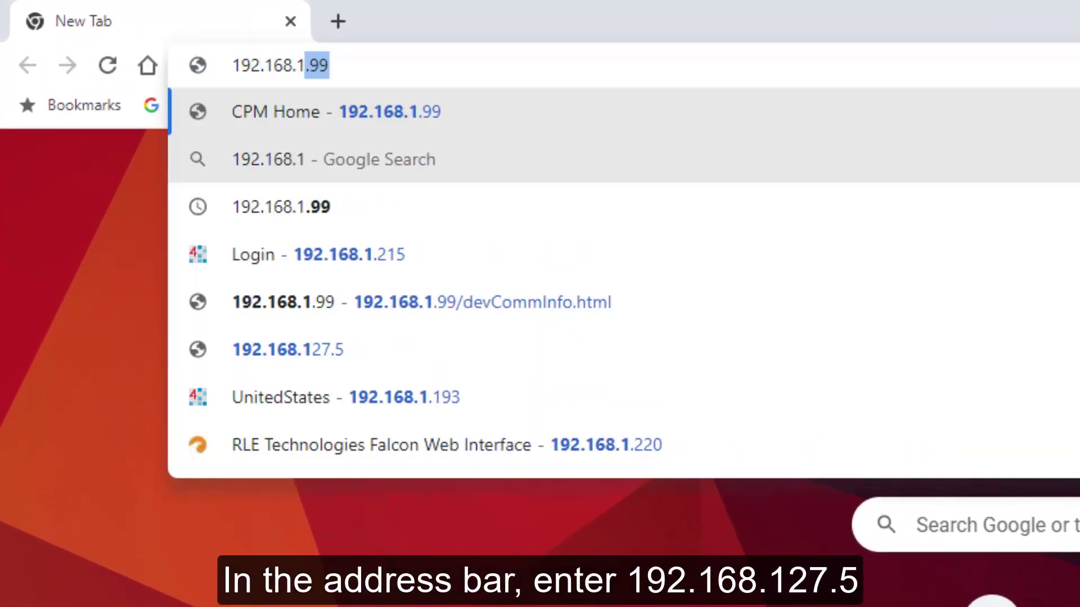
text(.)
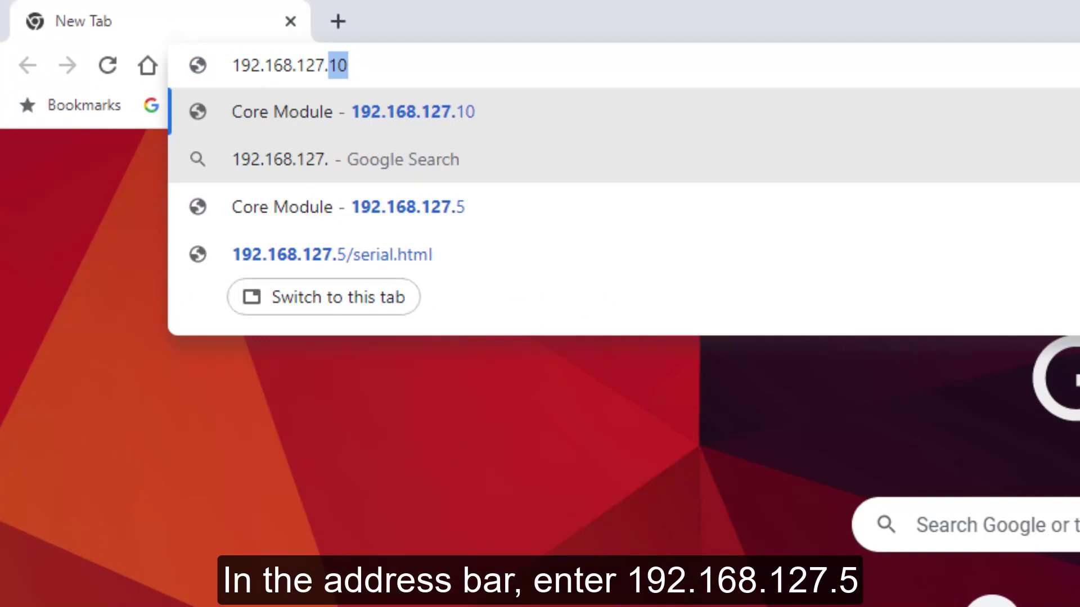
text(5)
key(Return)
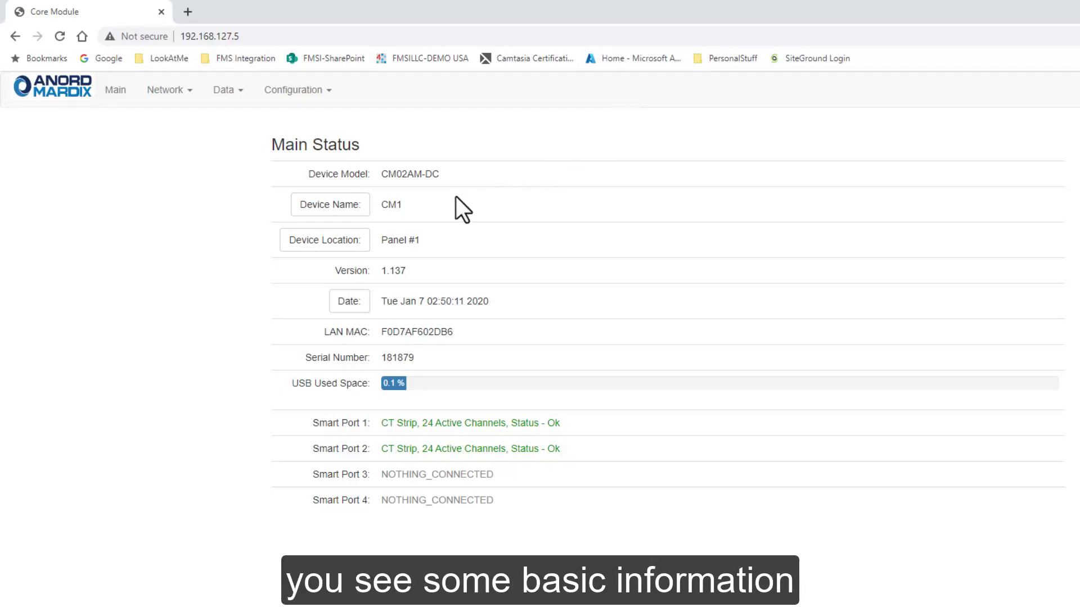
On the Serial Settings page, change the address from 5 to 17 with 9600 baud, then update and apply.
click(187, 94)
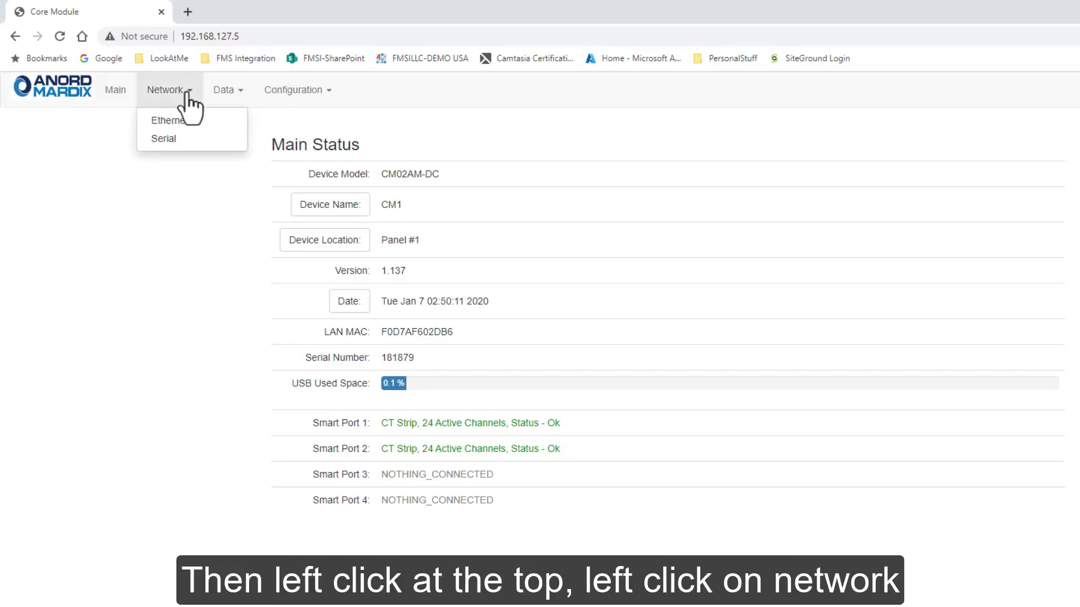
click(170, 140)
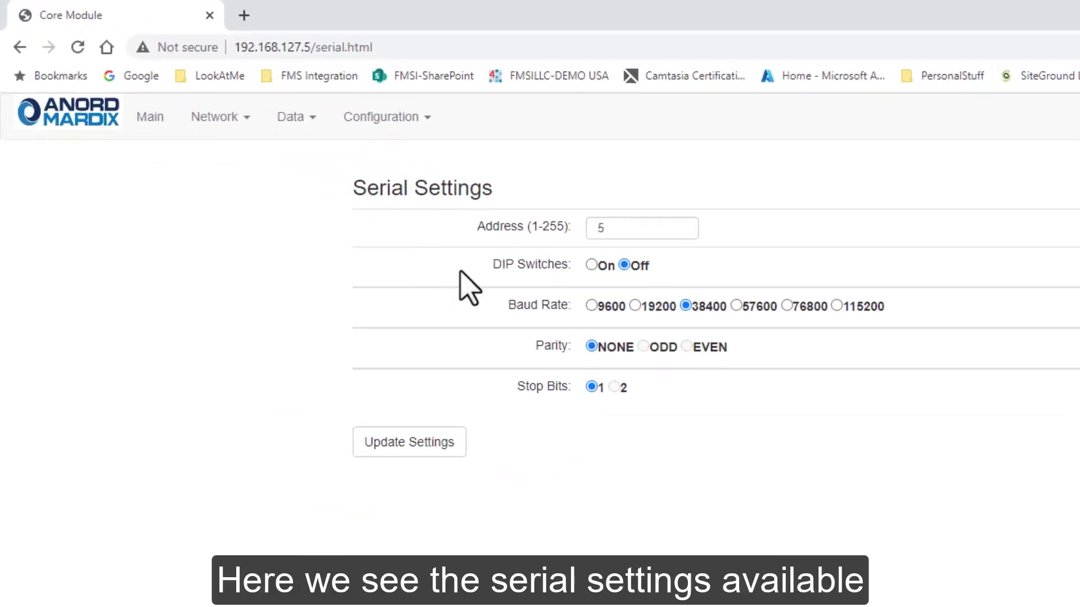
click(616, 233)
double_click(616, 233)
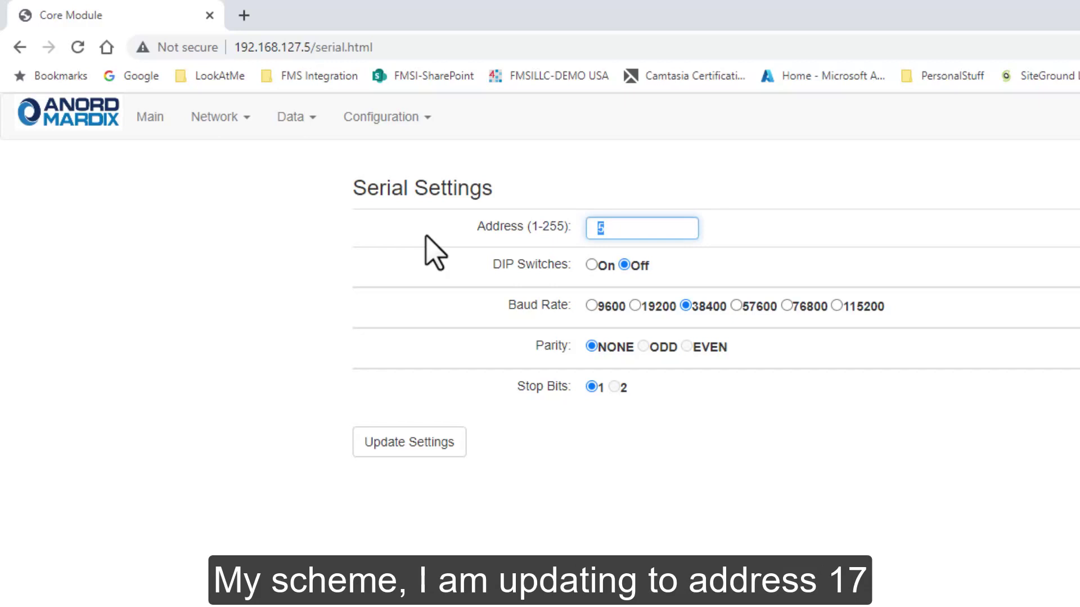
text(17)
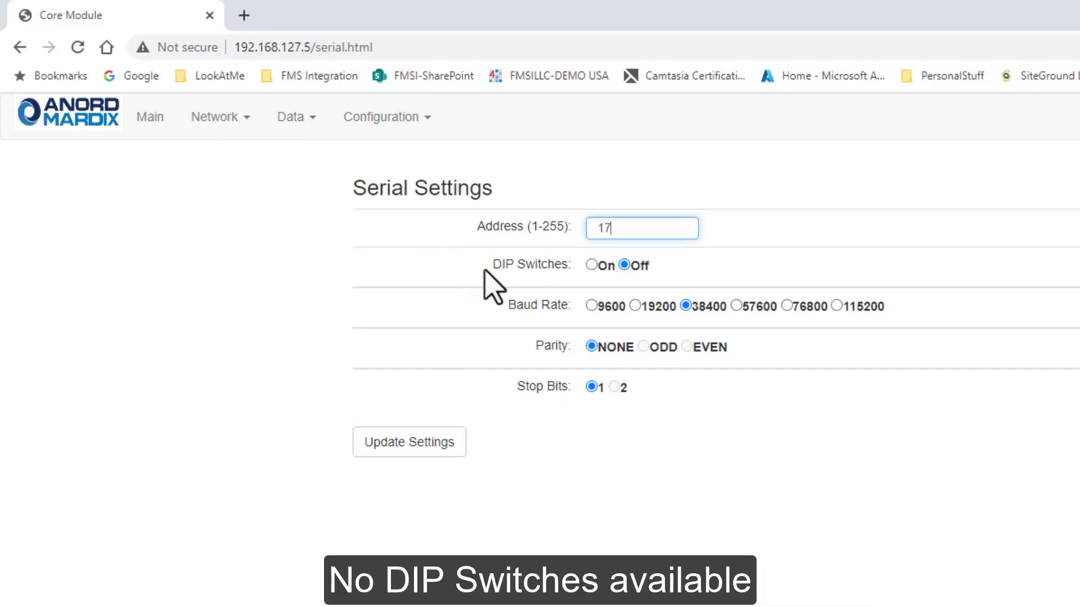
click(591, 306)
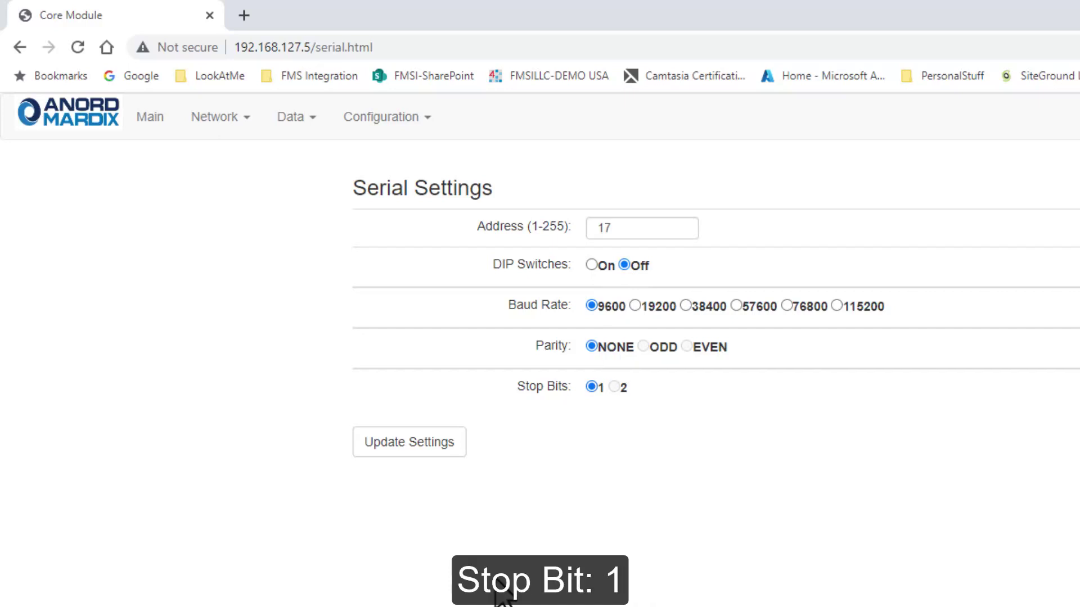
click(427, 442)
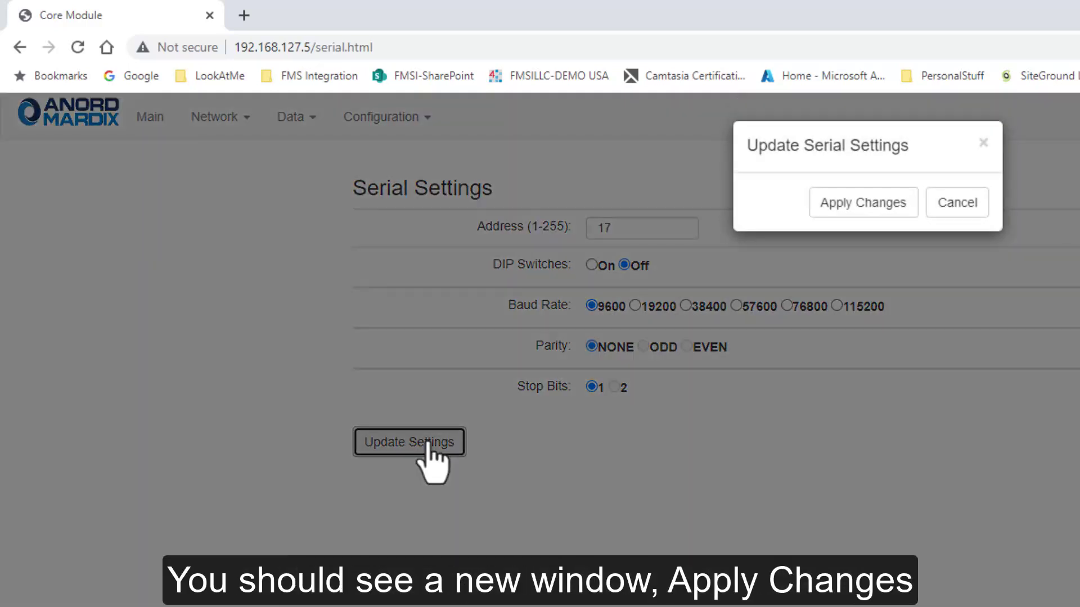
click(838, 213)
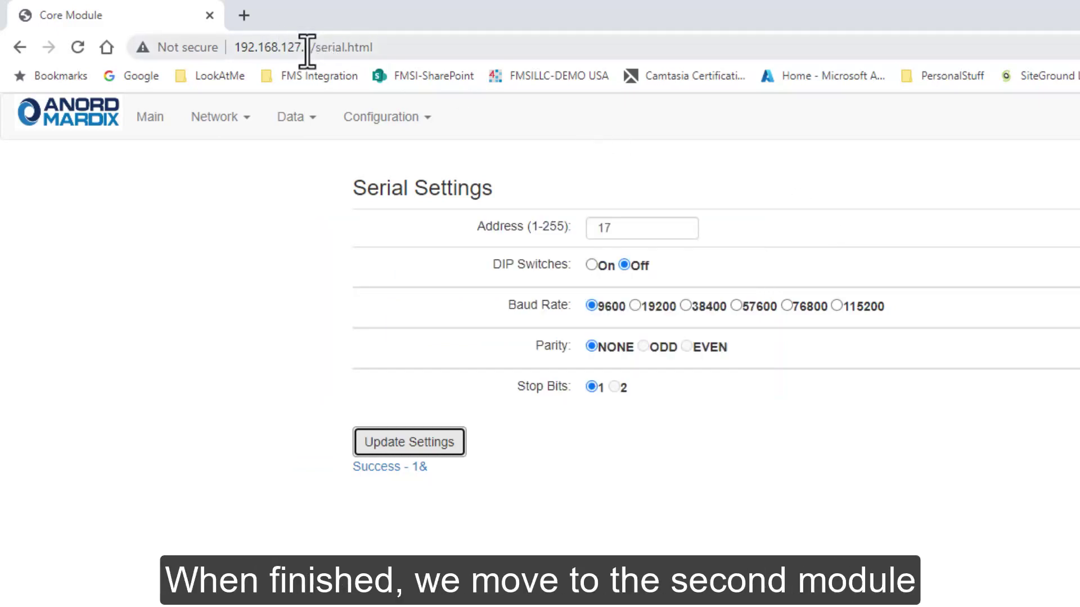
Load the second core module at 192.168.127.10.
drag(304, 47, 381, 47)
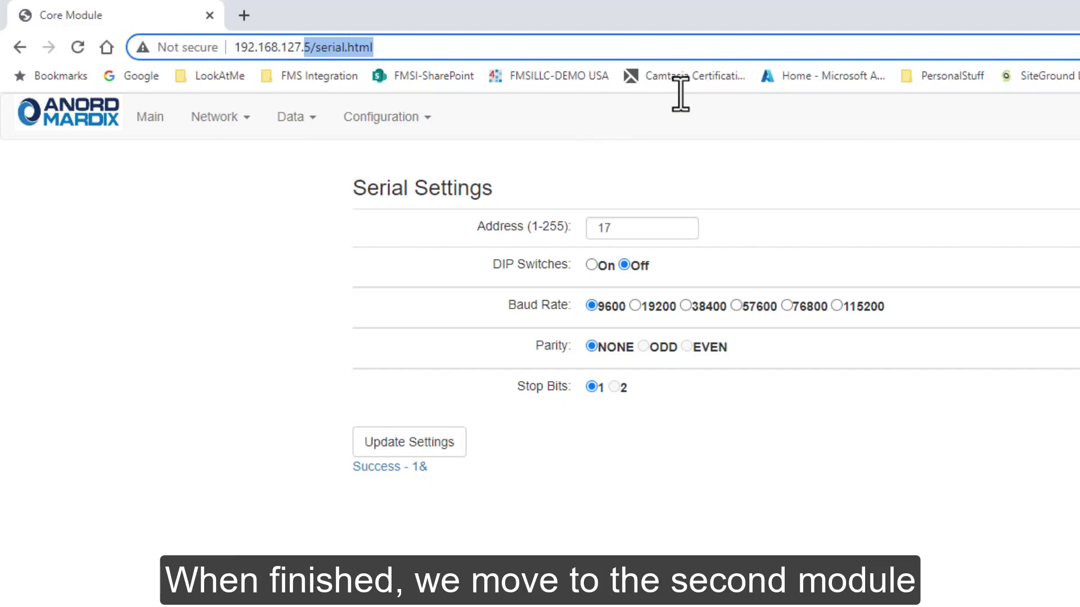
text(10)
key(Return)
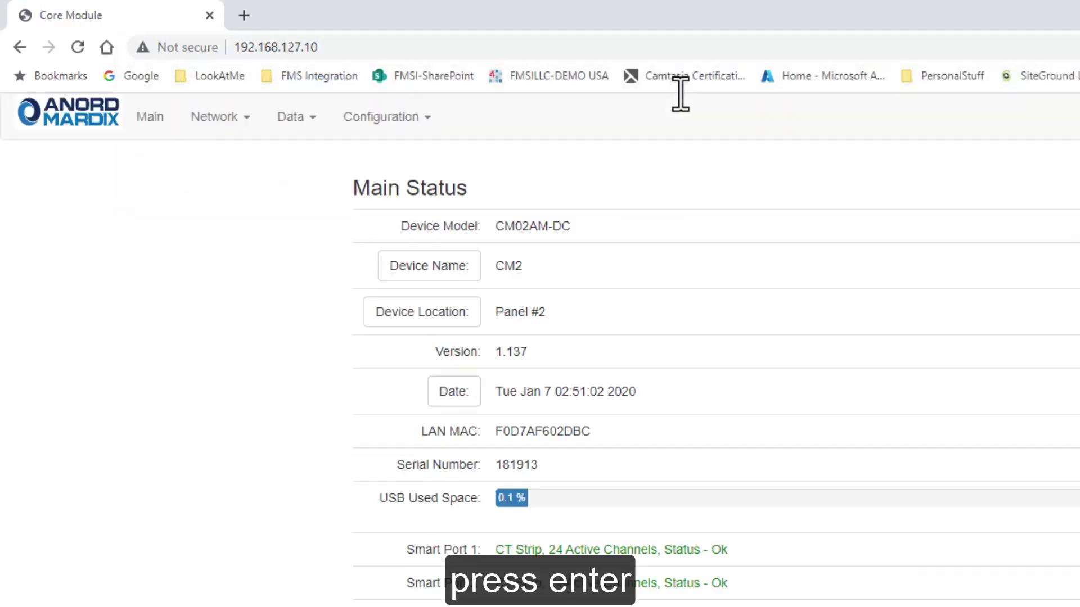
Set its serial address to 18 at 9600 baud, apply it, and minimize the browser.
click(247, 121)
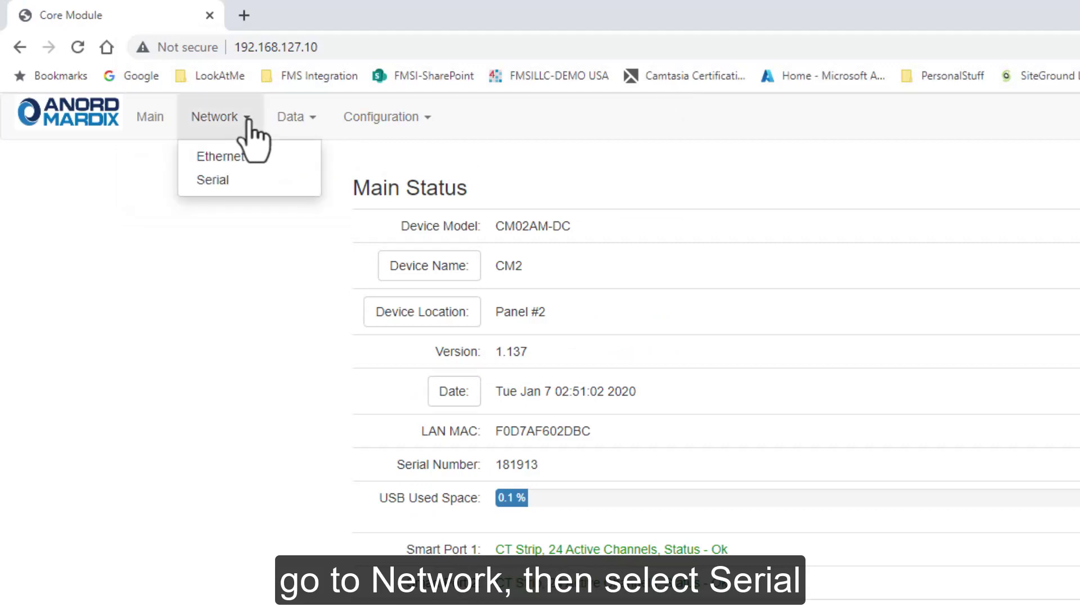
click(236, 189)
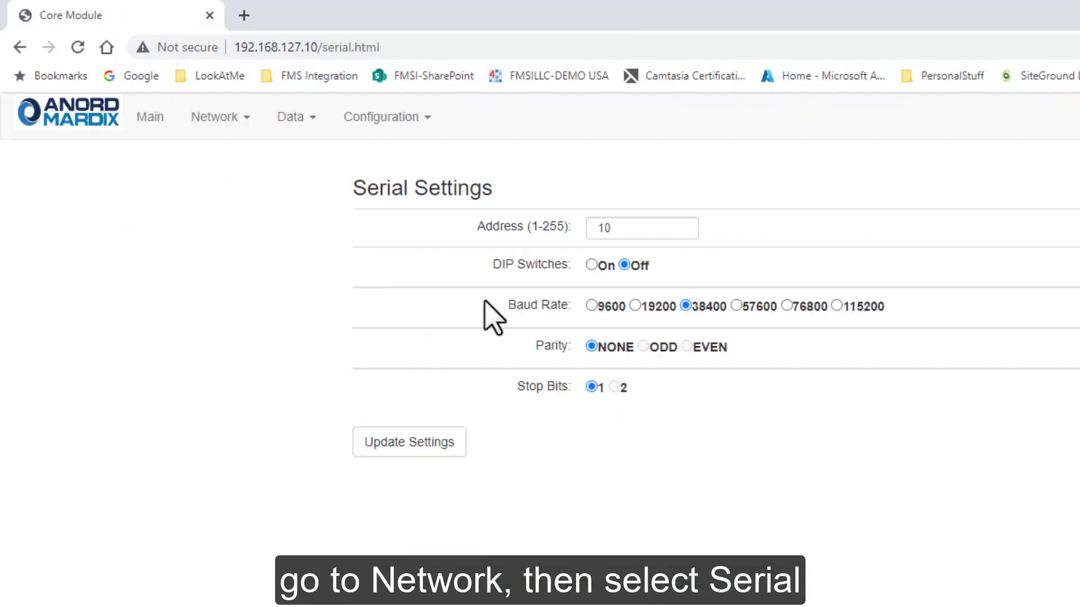
double_click(631, 227)
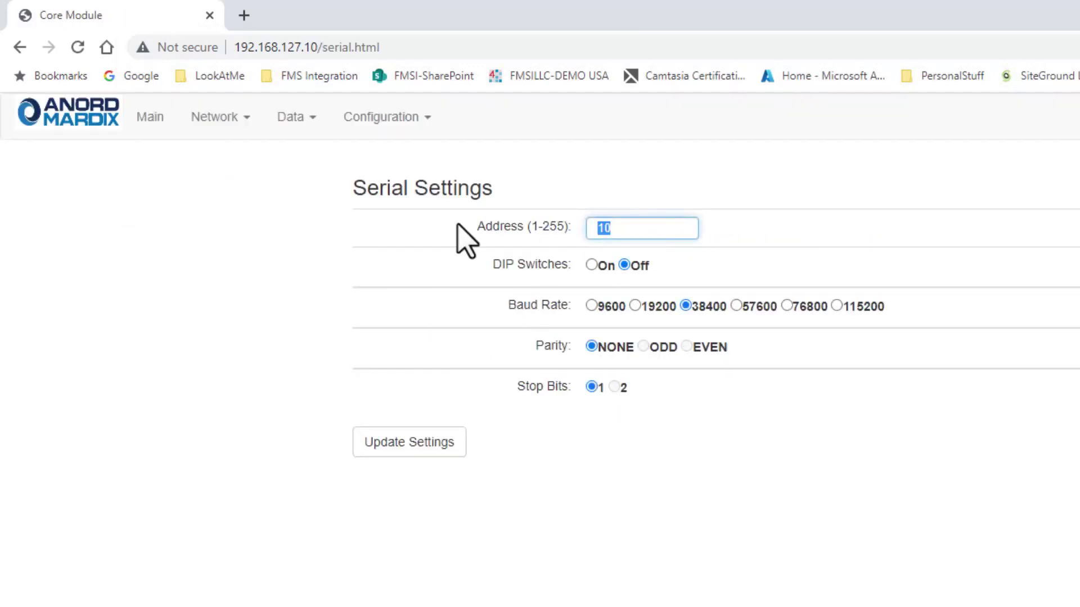
text(18)
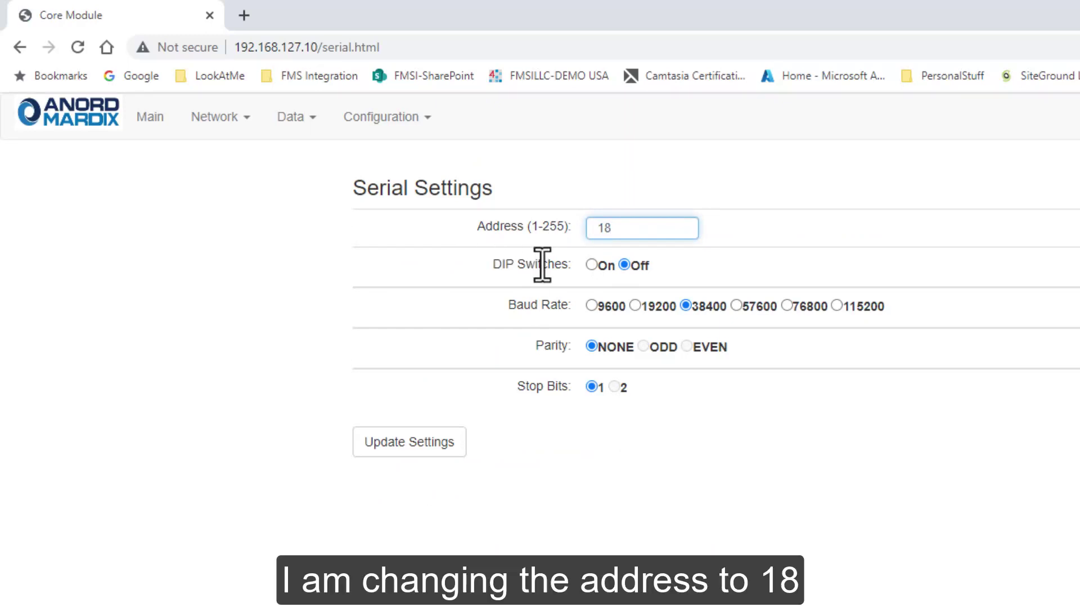
click(590, 305)
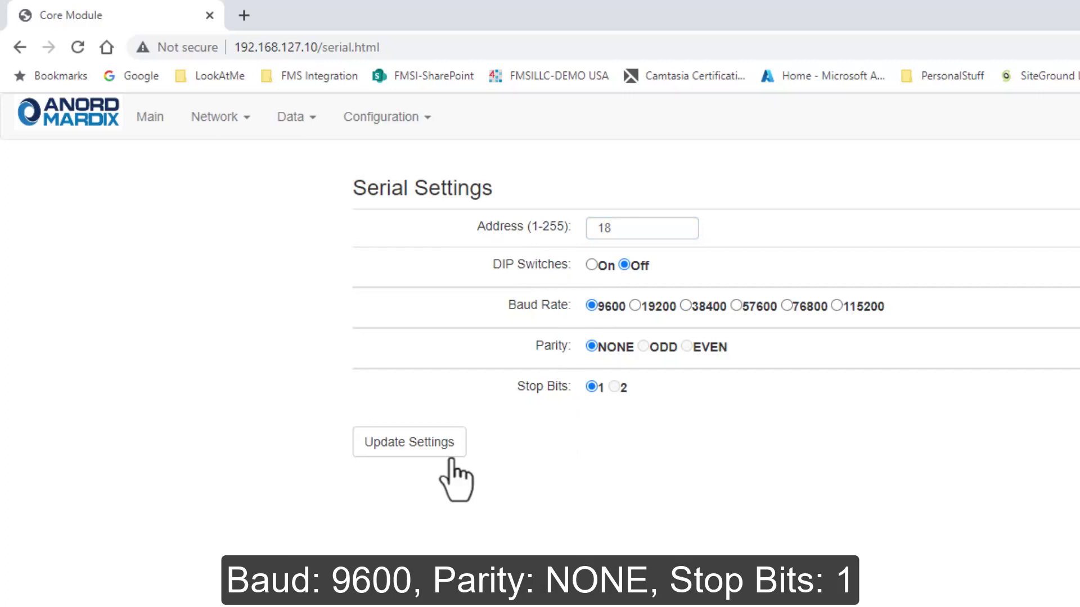
click(429, 446)
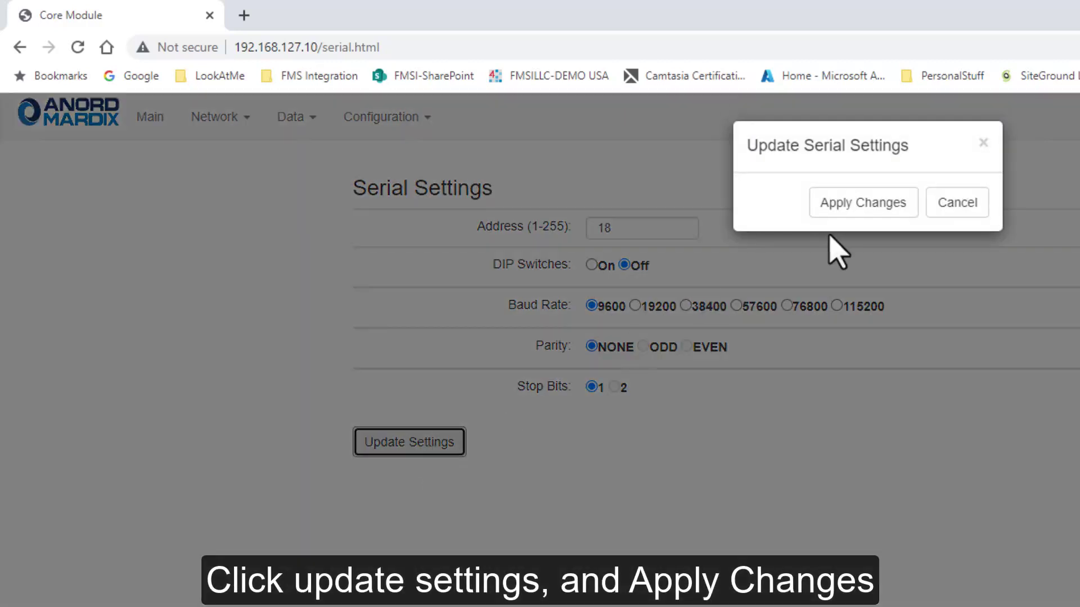
click(861, 204)
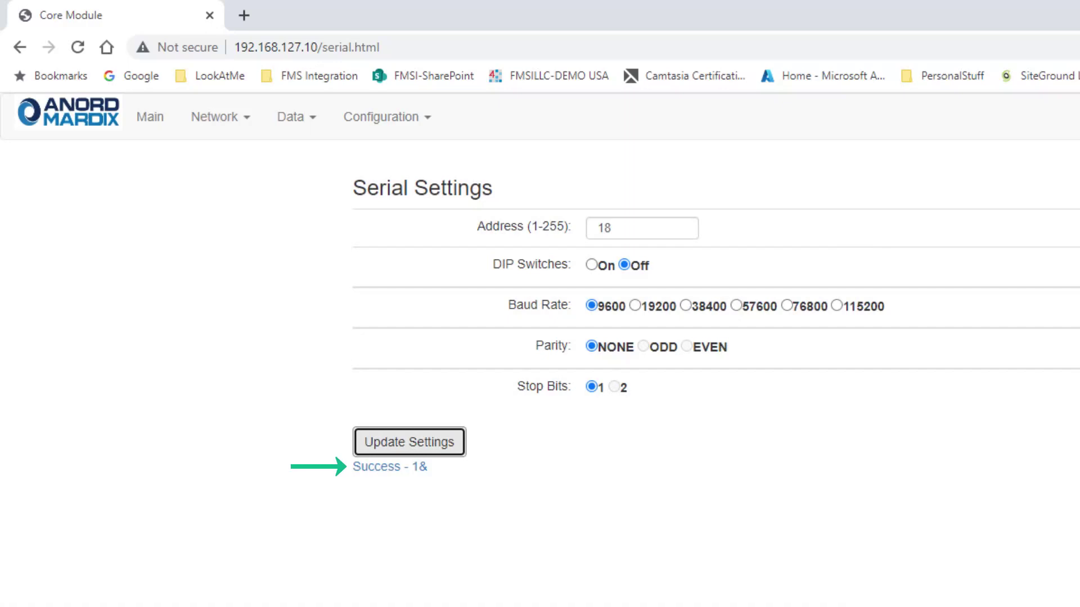
key(super+d)
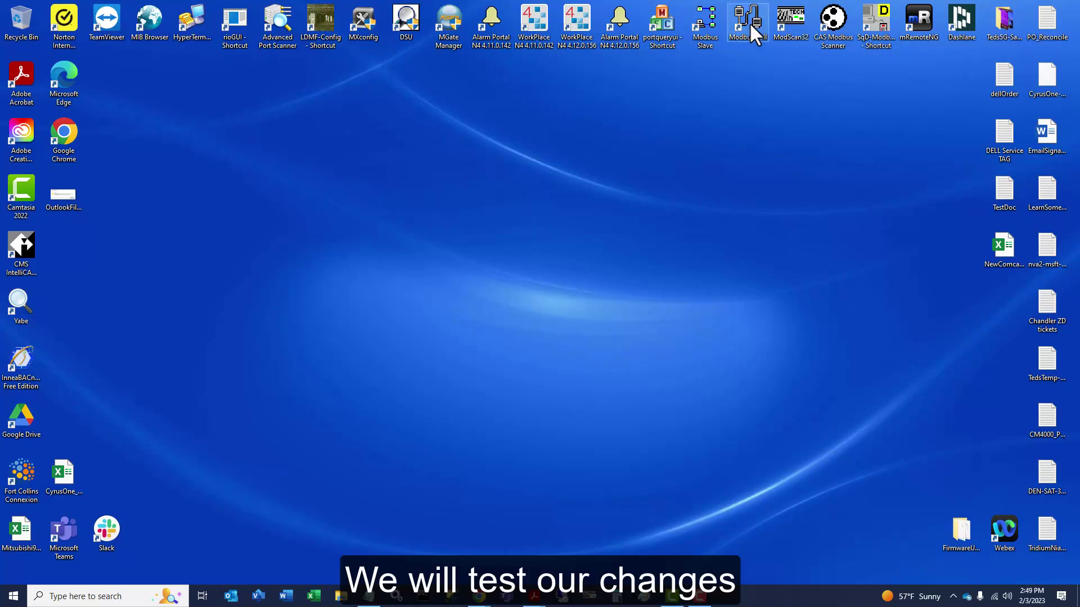
Launch Modbus Poll and open the recent AnordMardix-CoreModule-RPP-CT01-CT42 config.
double_click(749, 22)
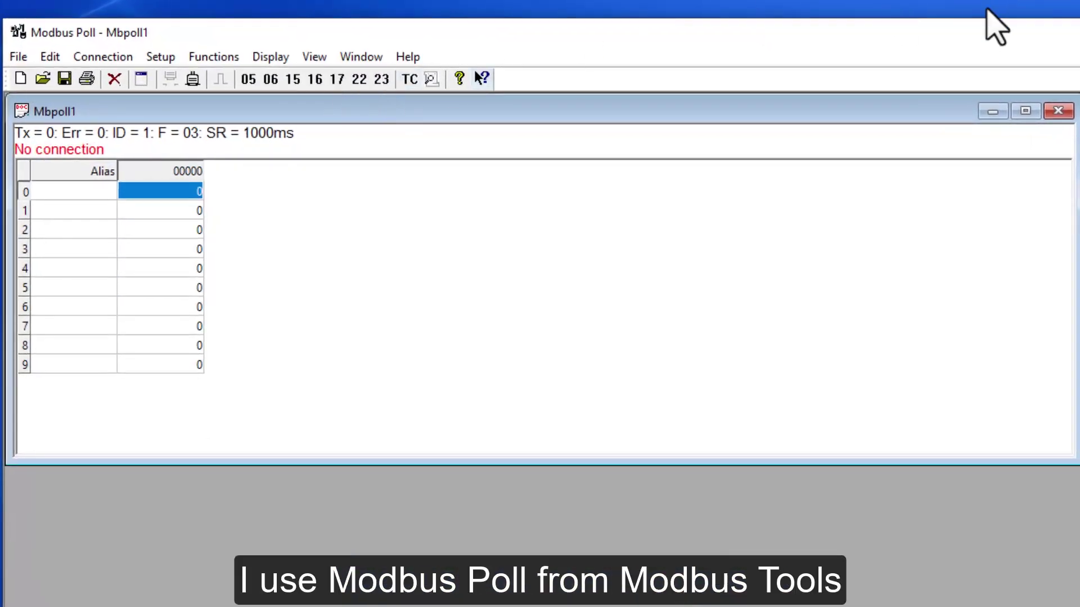
click(1058, 111)
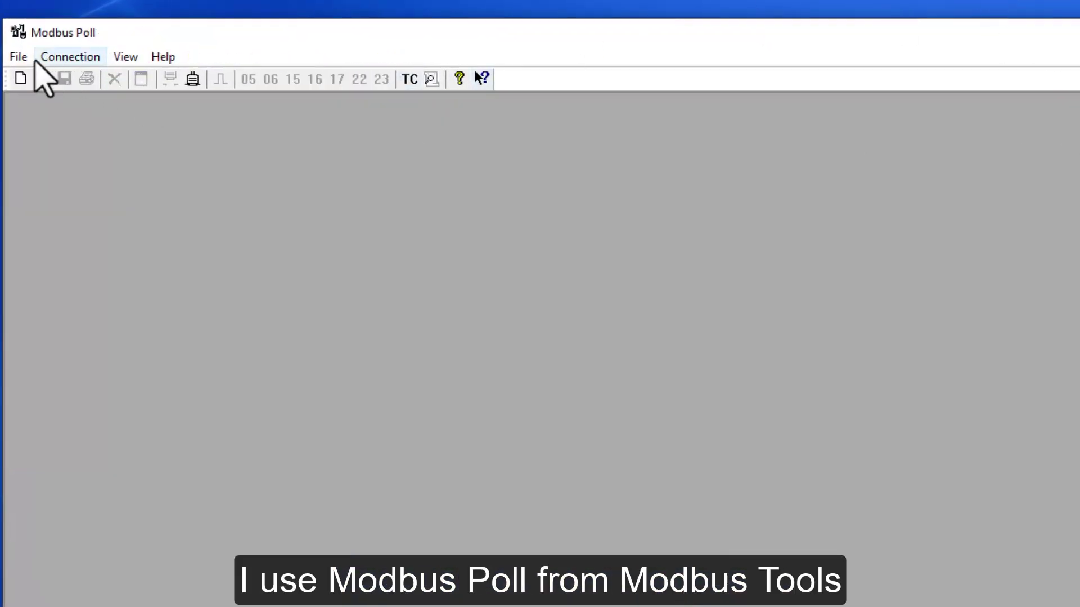
click(18, 56)
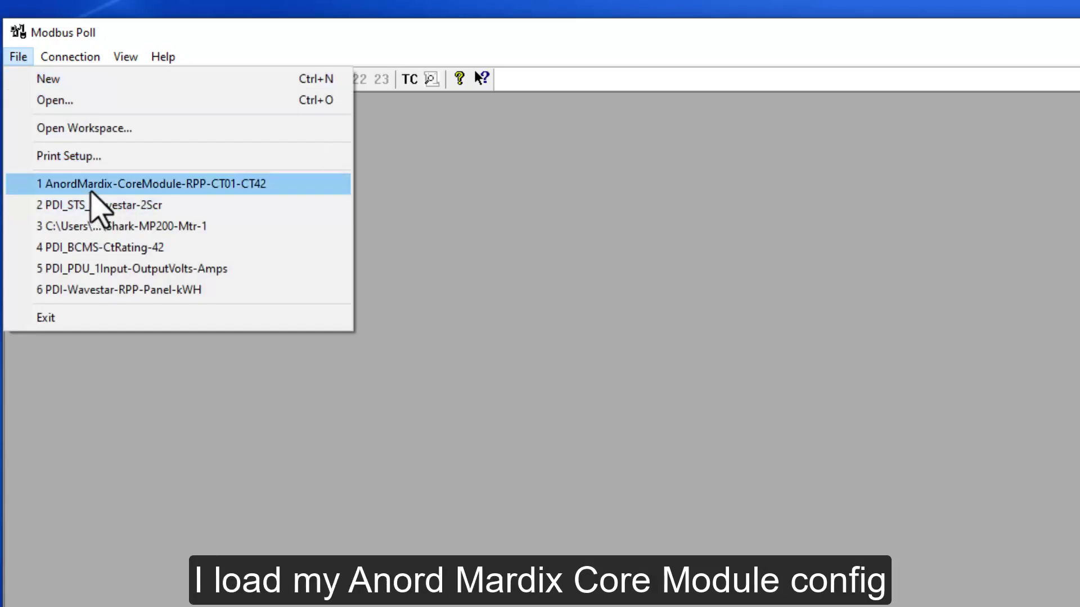
click(92, 186)
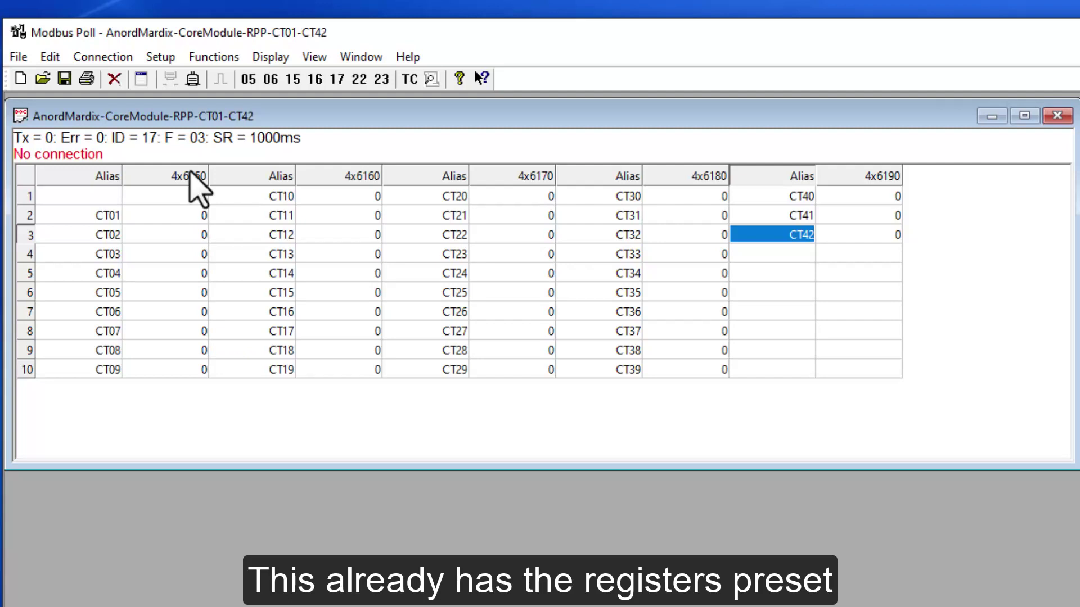
Confirm slave ID 17 in the polling definition and connect to start polling.
key(F8)
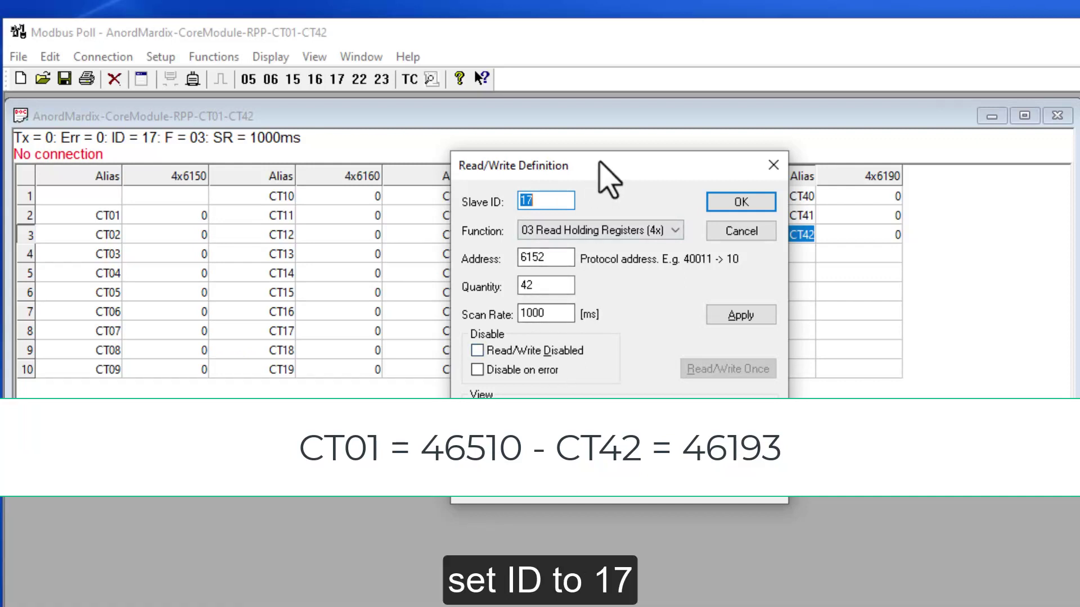
click(734, 202)
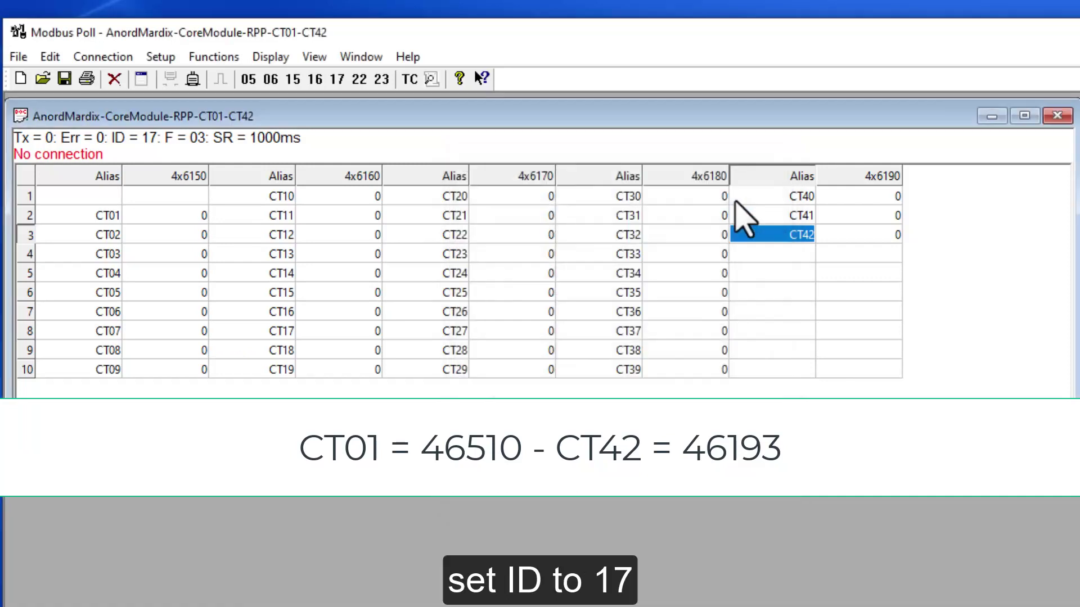
click(193, 80)
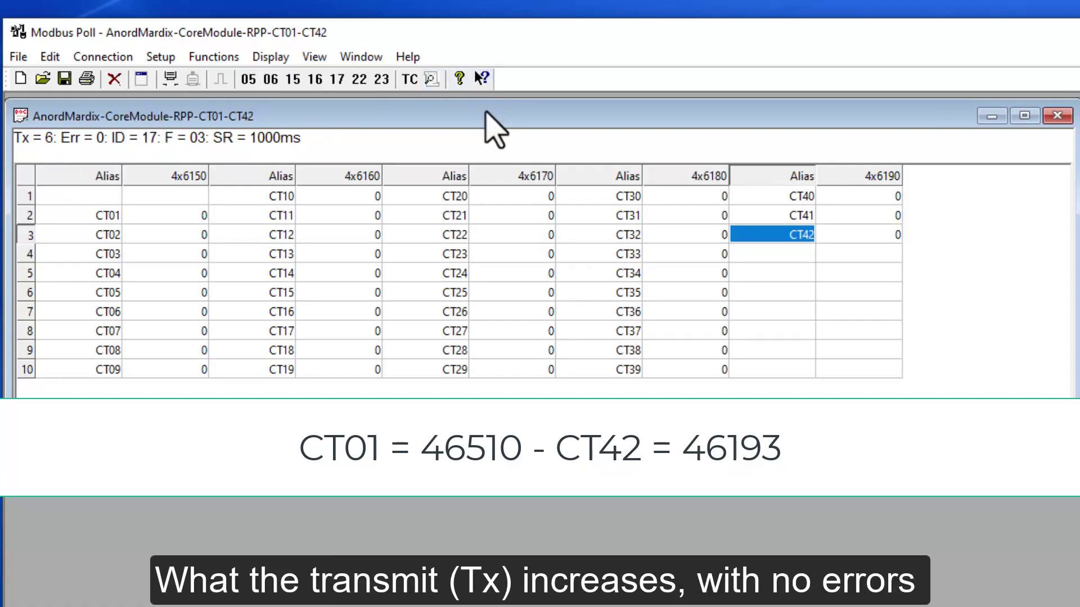
Set the scan rate to 250 ms, then disconnect after error-free polling.
key(F8)
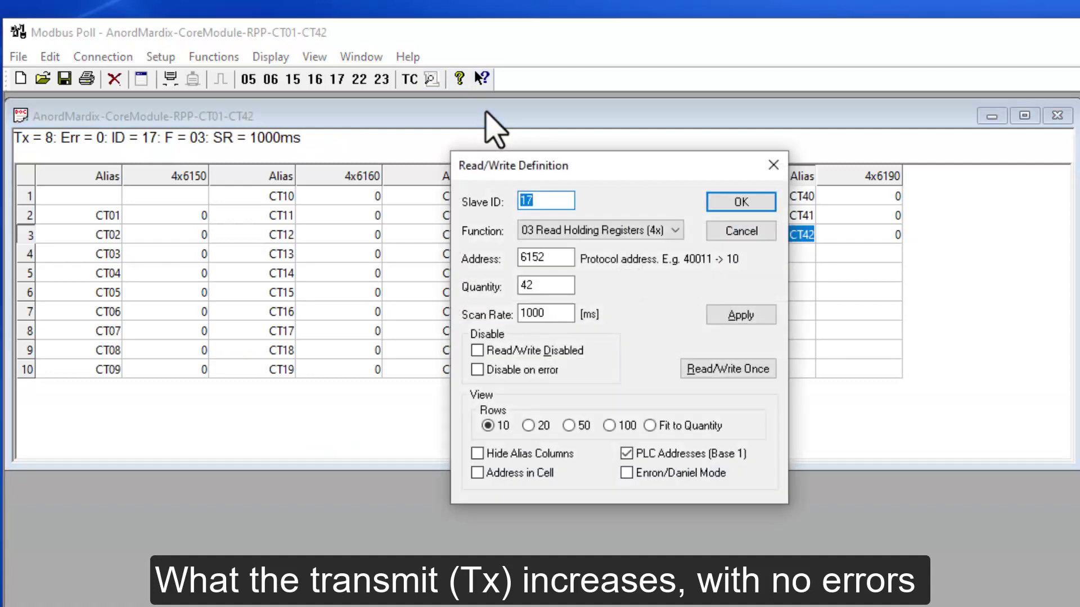
key(Tab)
key(Tab)
key(Tab)
key(Tab)
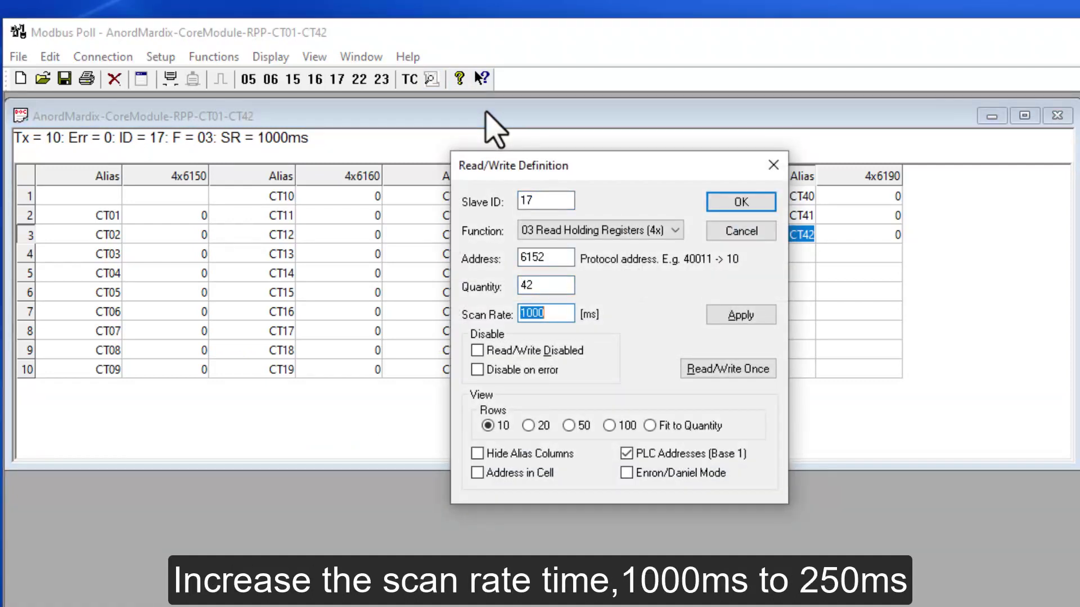
text(250)
key(Return)
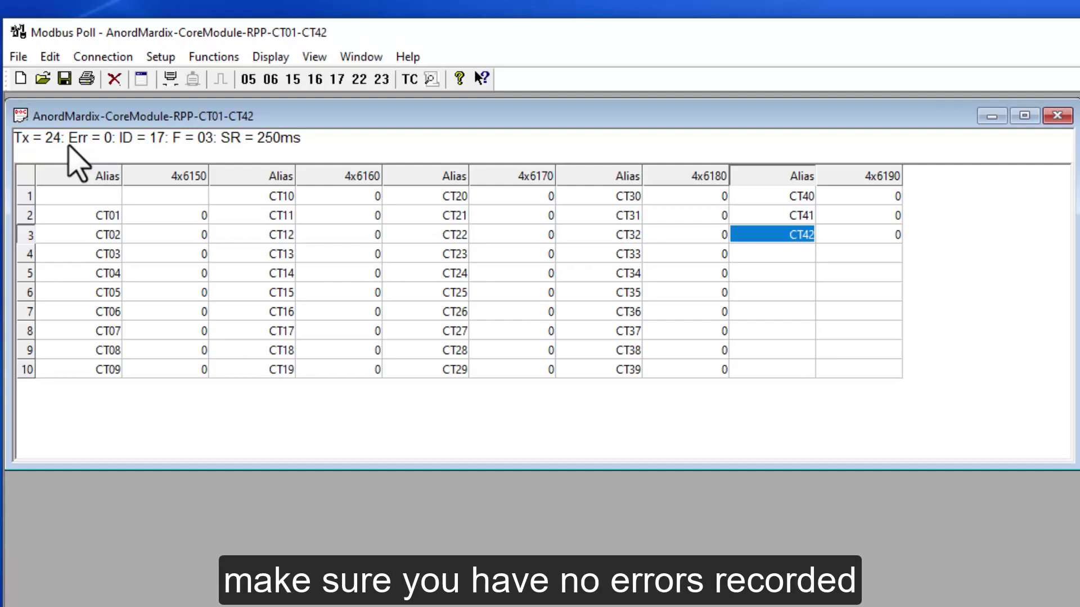
click(165, 80)
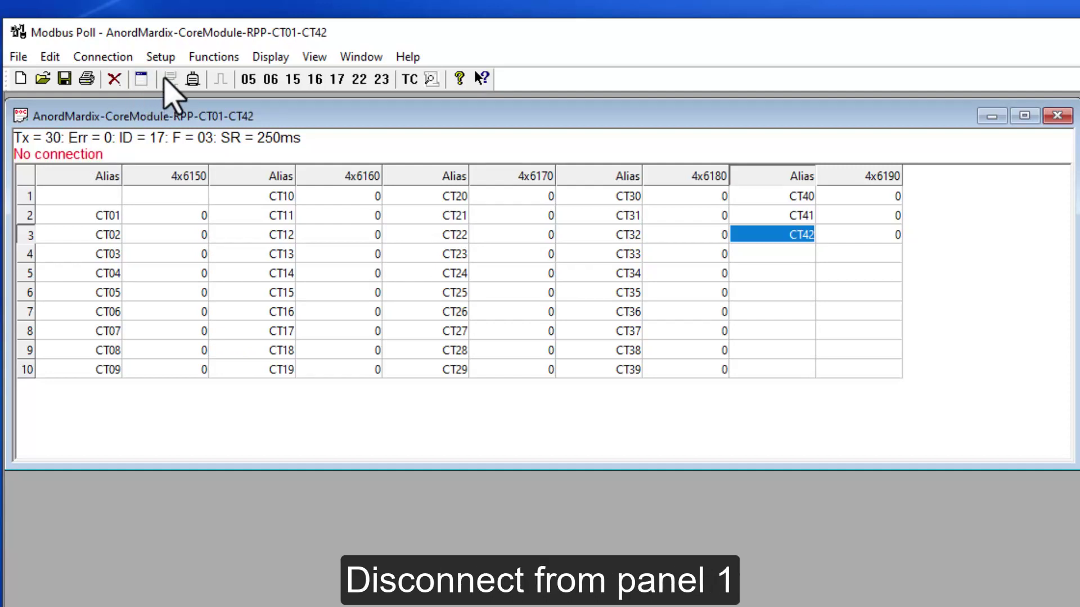
Change the slave ID to 18, connect, poll with zero errors, then disconnect.
key(F8)
text(18)
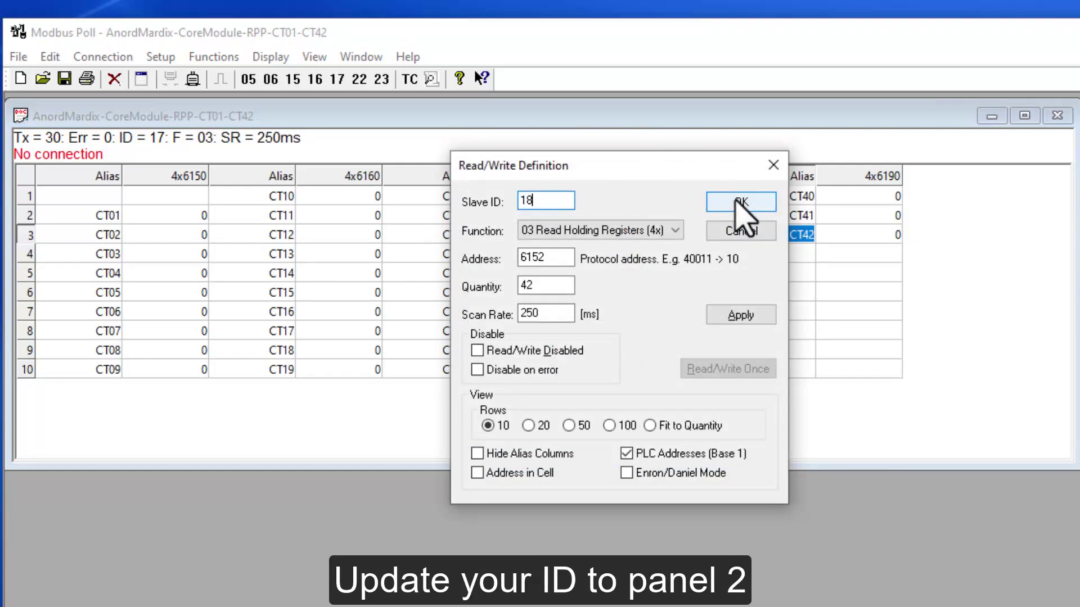
click(741, 204)
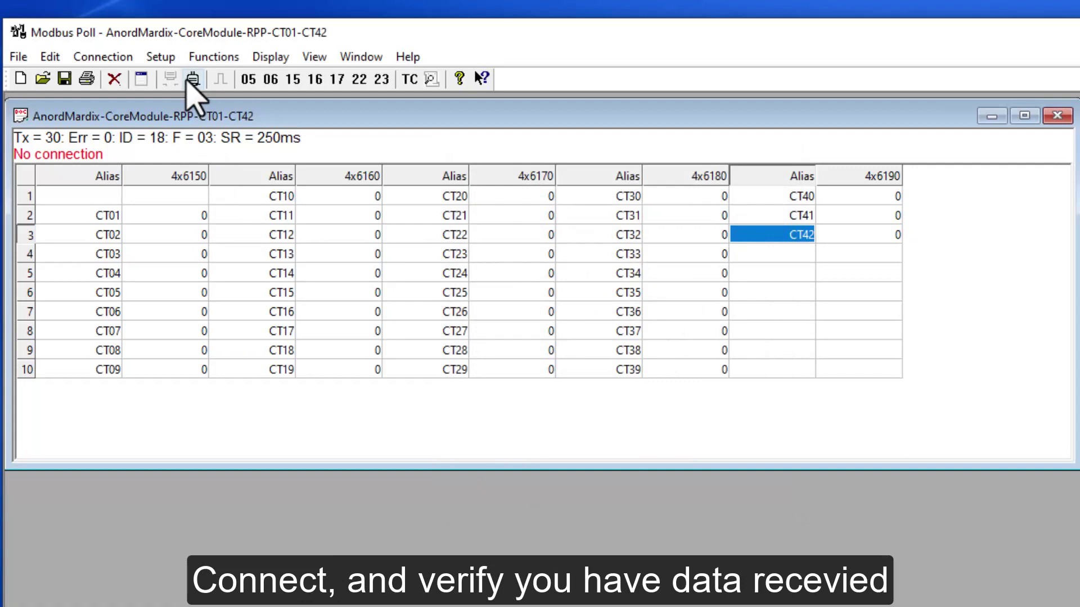
click(190, 80)
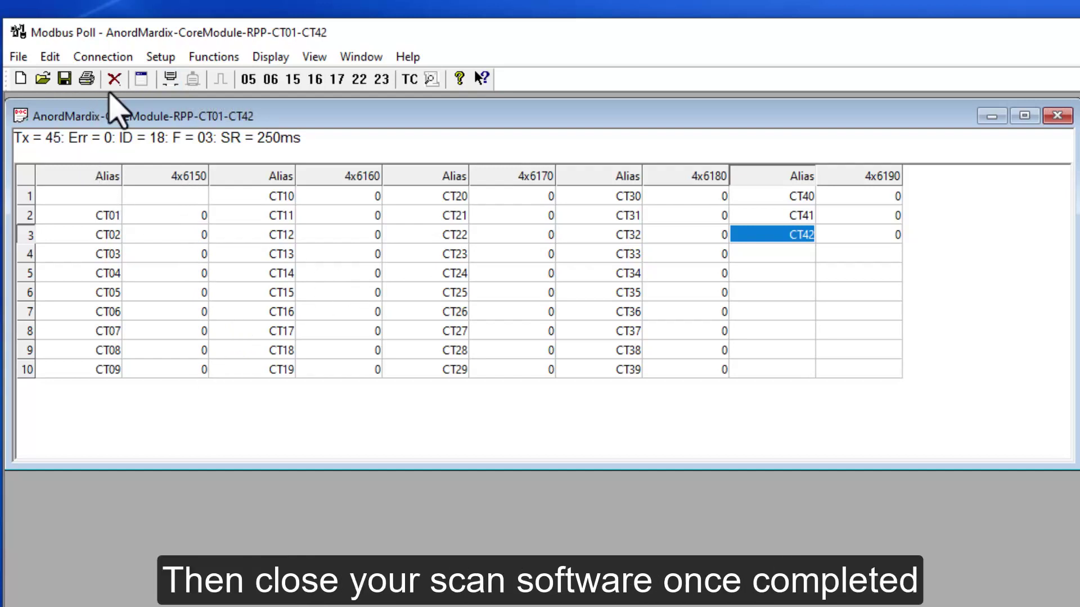
click(170, 79)
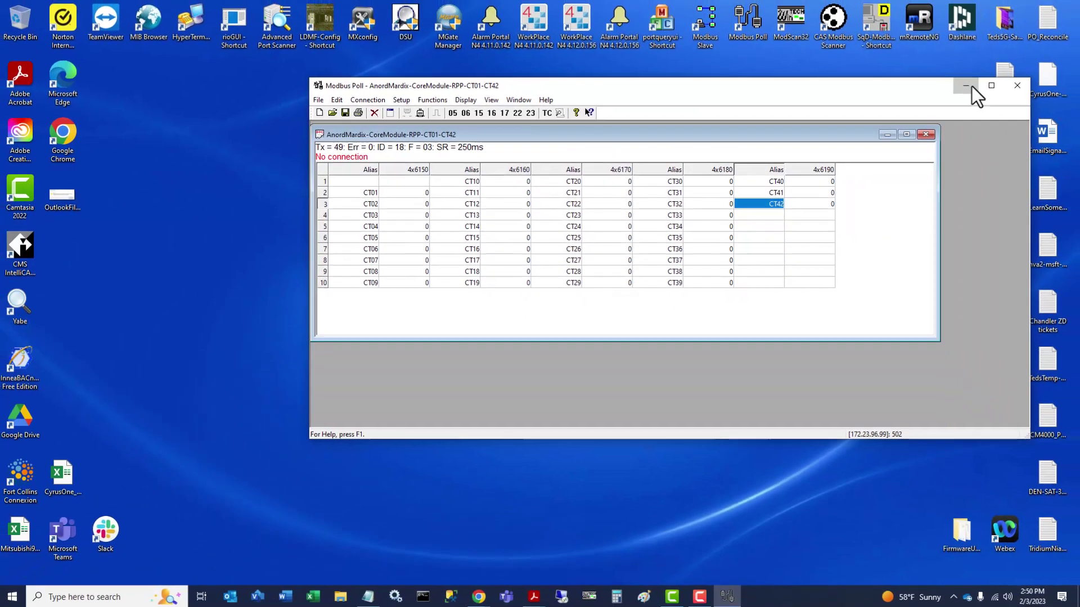
Minimize the Modbus Poll window.
click(966, 86)
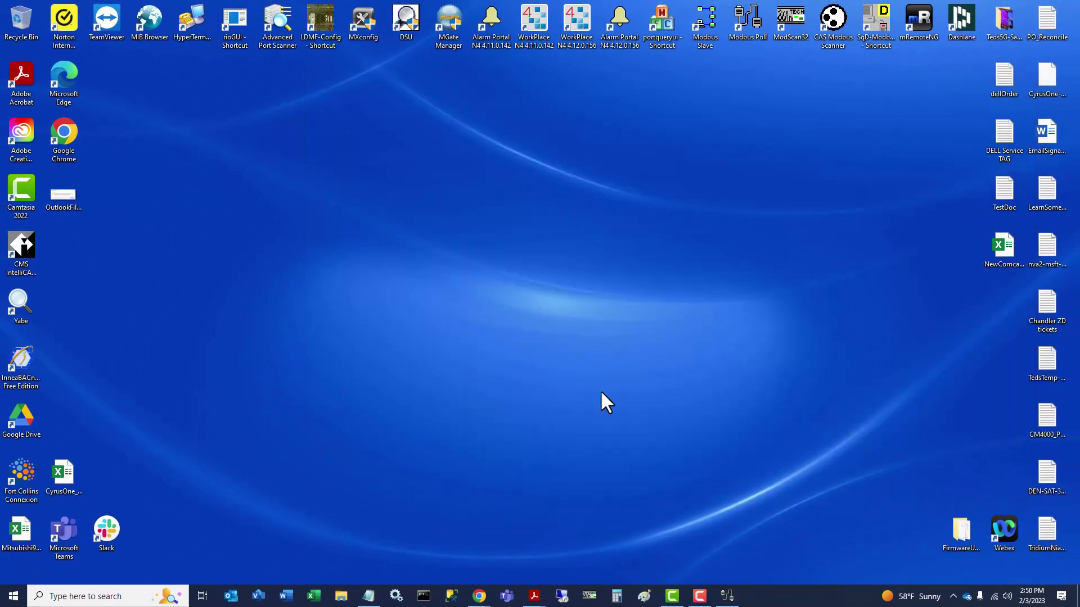